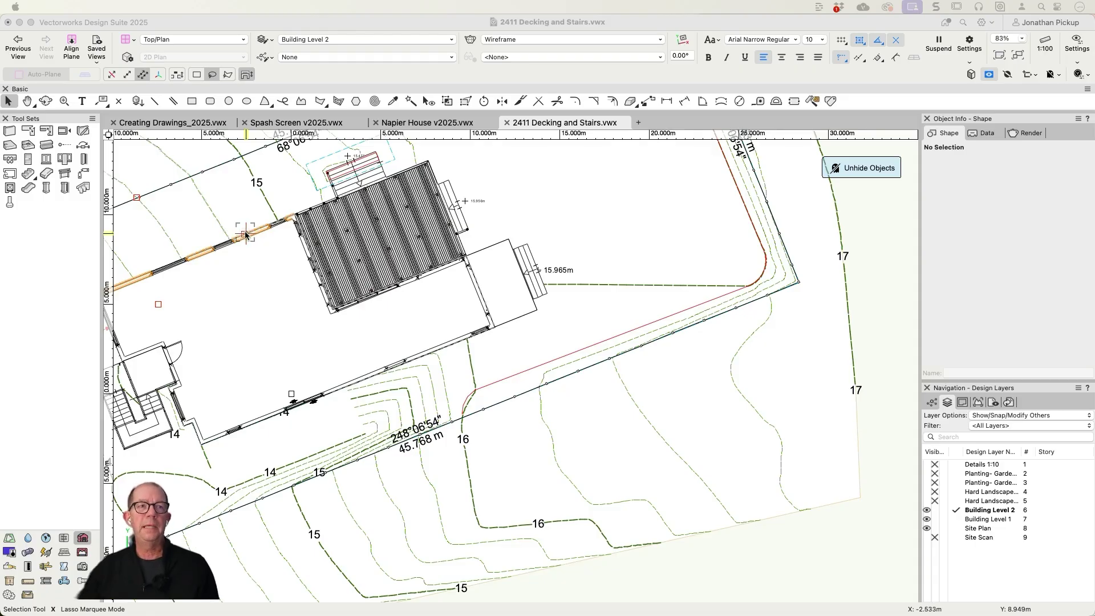
Step: Open the Deck Timber Cutting List worksheet and start a new report via Create Report
double_click(530, 212)
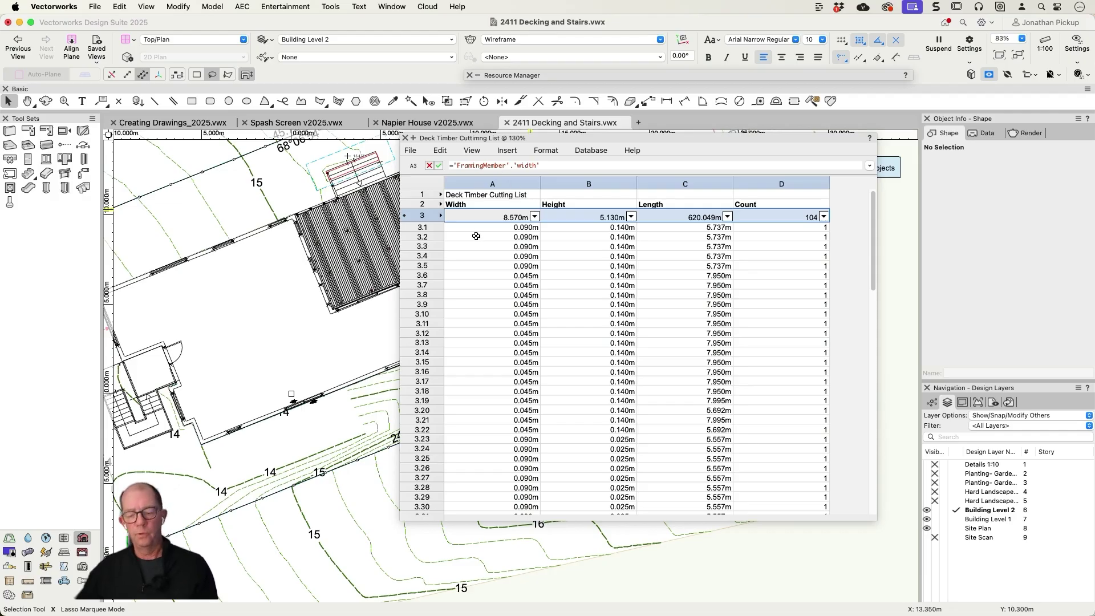
click(405, 139)
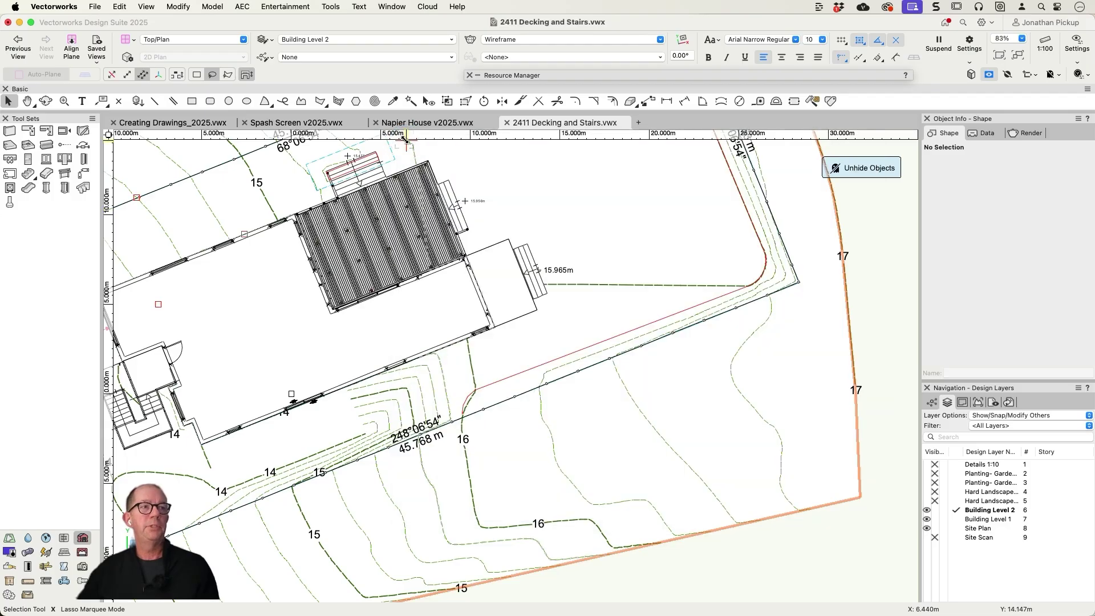
click(330, 6)
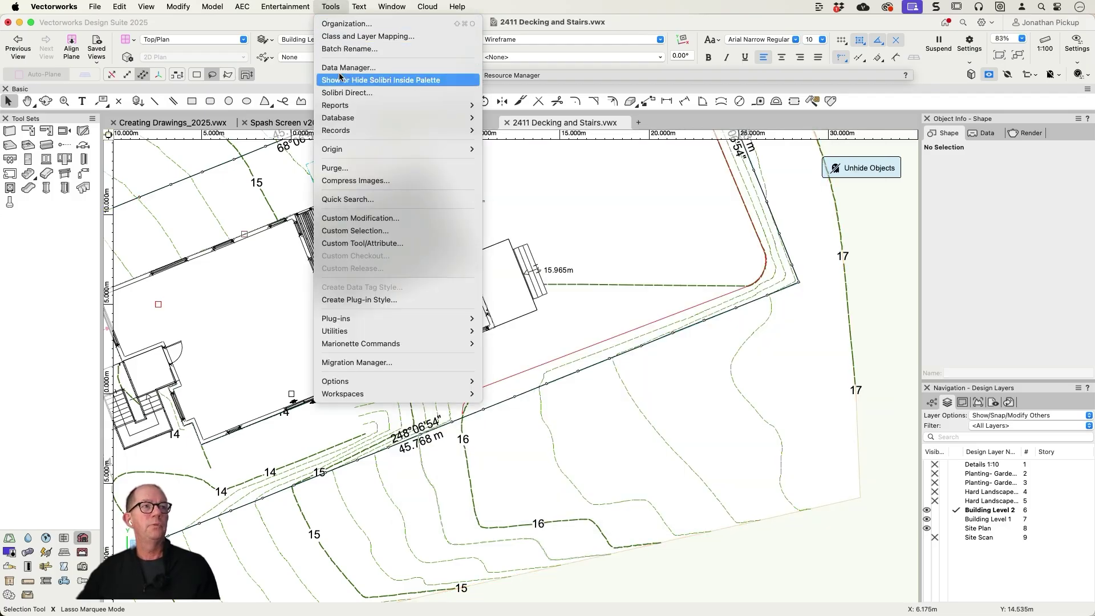
mouse_move(450, 105)
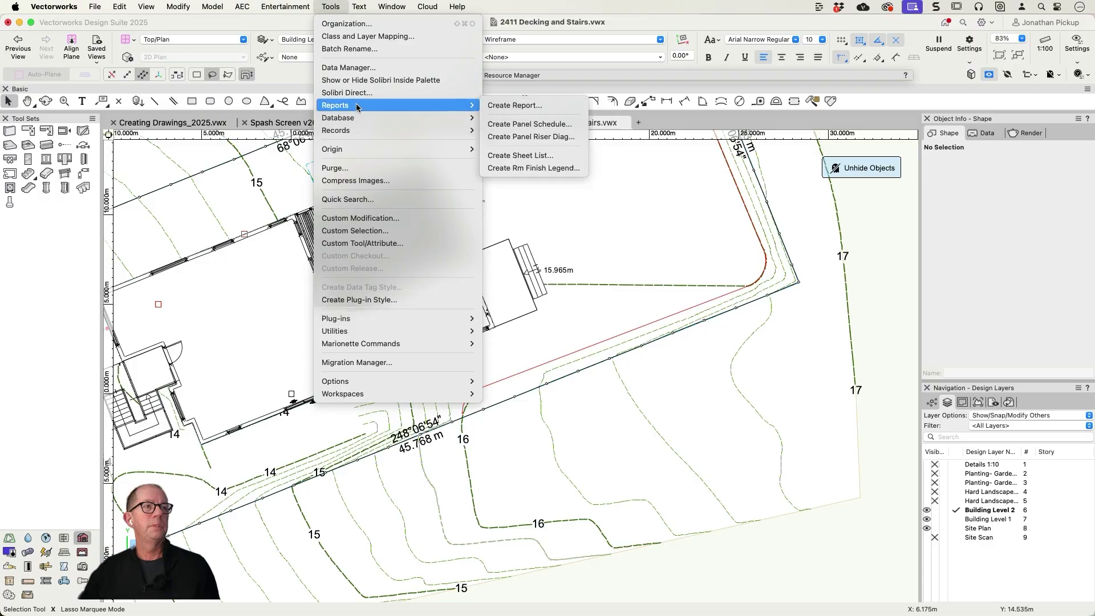
click(498, 104)
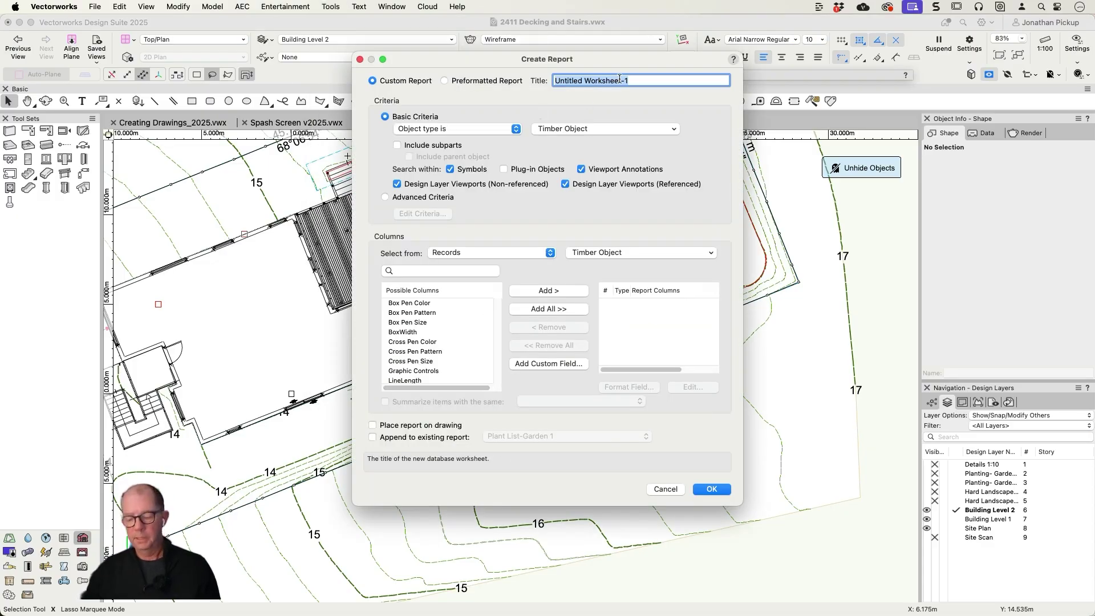
Step: Report on Framing Member objects only, excluding symbols, viewport annotations and both design layer viewport types
click(558, 129)
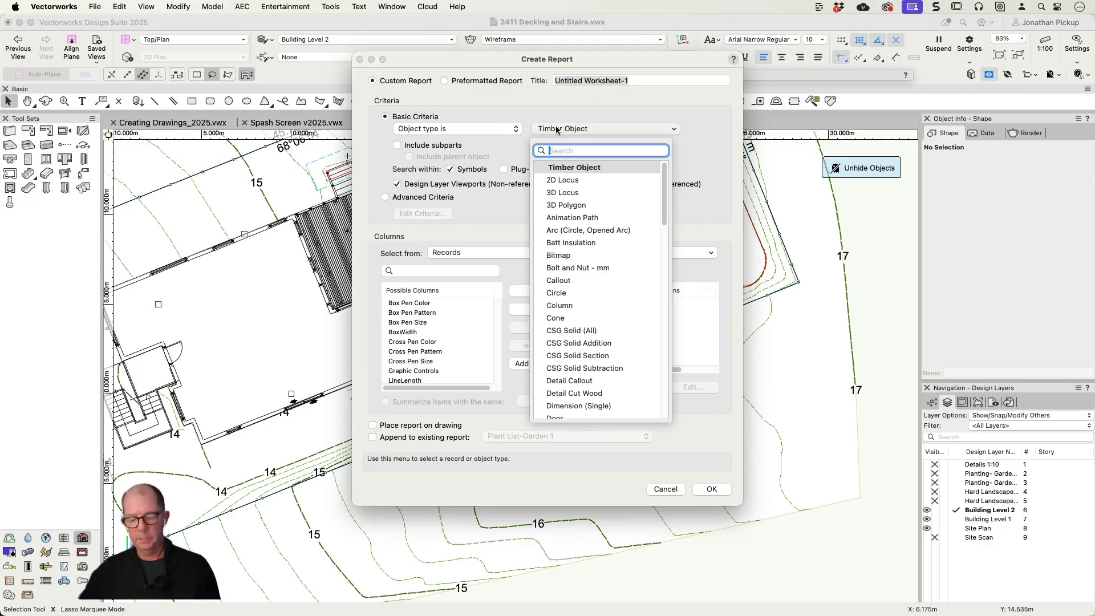
text(f)
click(570, 180)
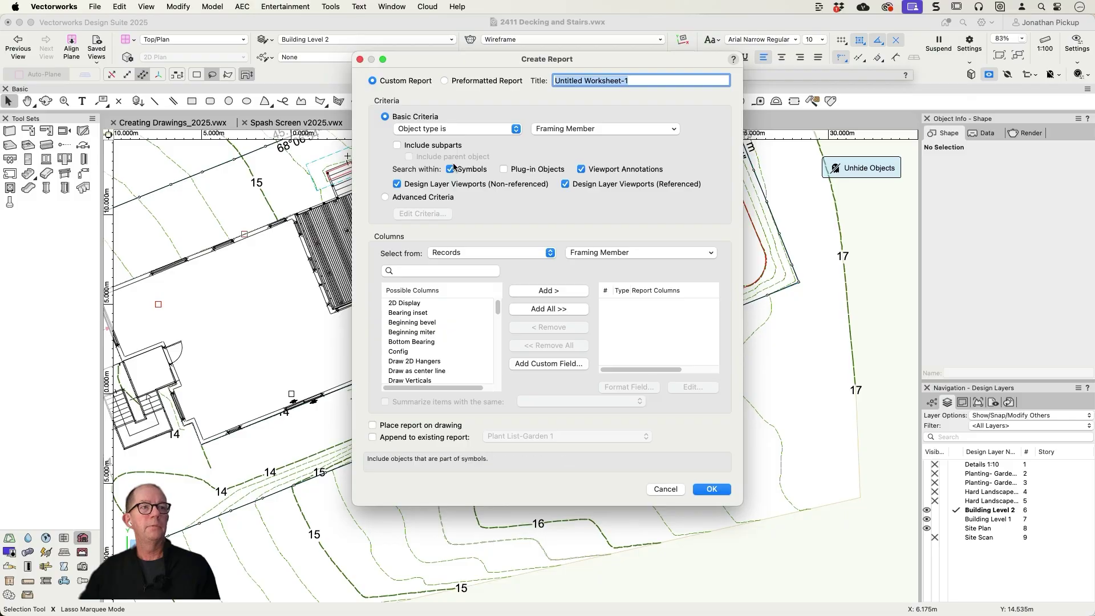
click(461, 171)
click(565, 184)
click(581, 168)
click(518, 186)
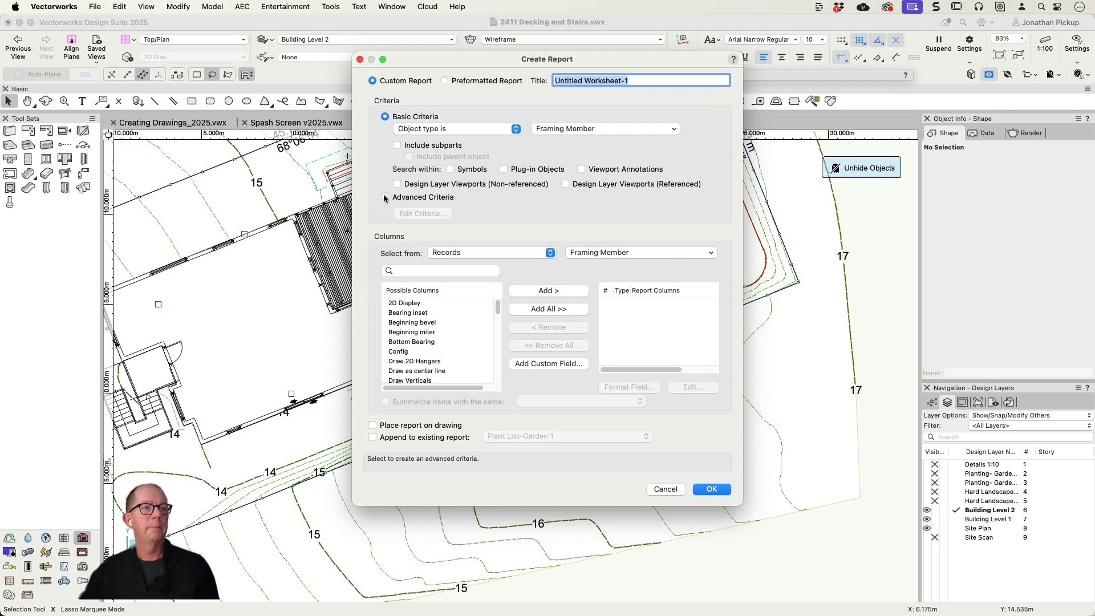
Step: Add Width, Height and Length columns from the Framing Member record fields
click(407, 334)
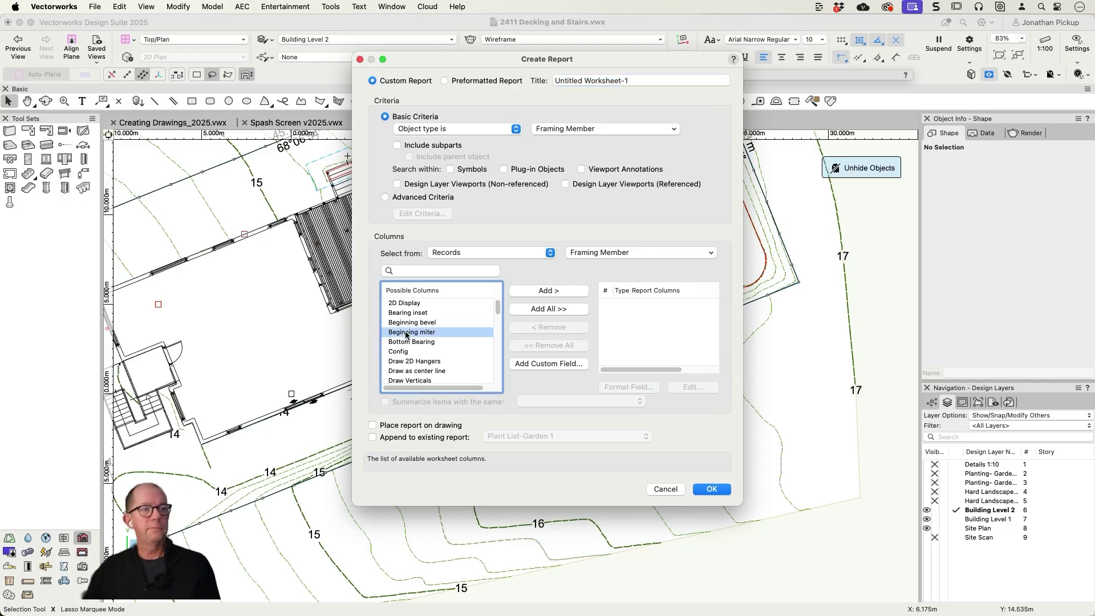
click(401, 270)
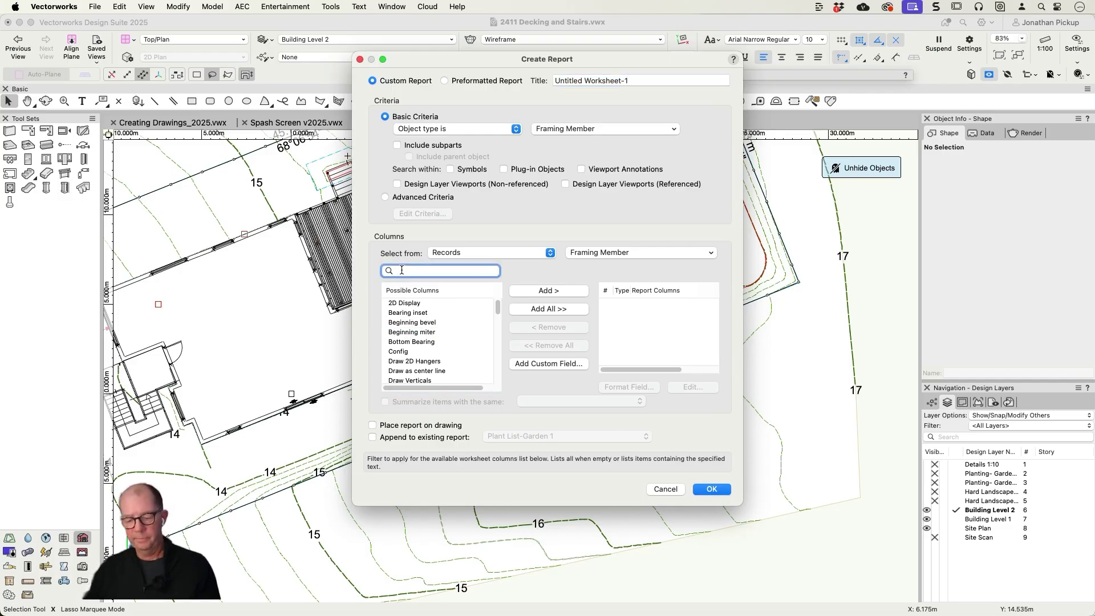
text(wi)
click(397, 312)
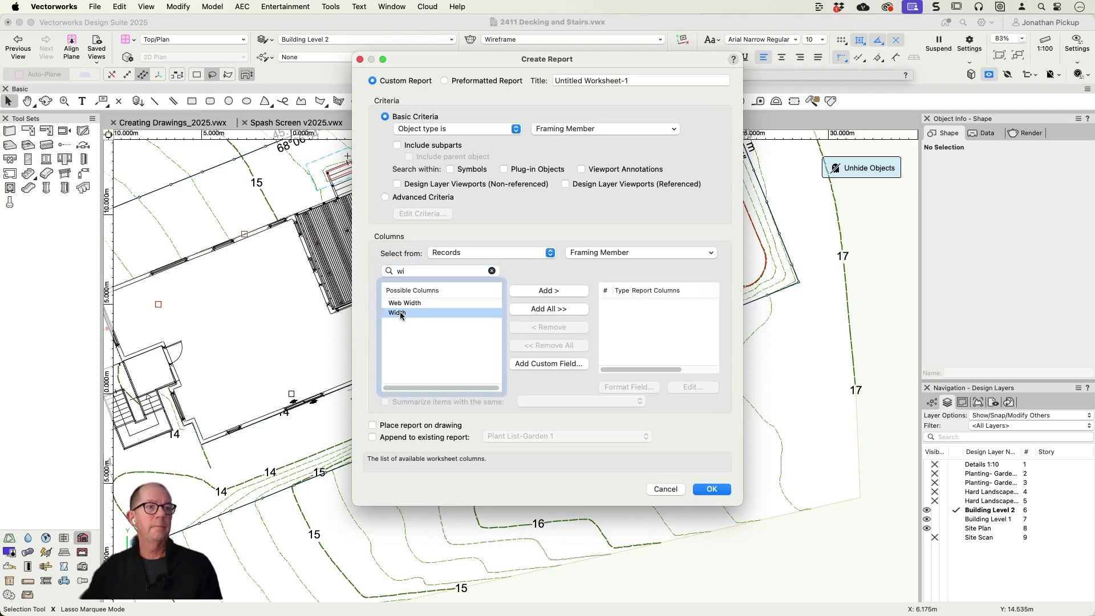
click(549, 290)
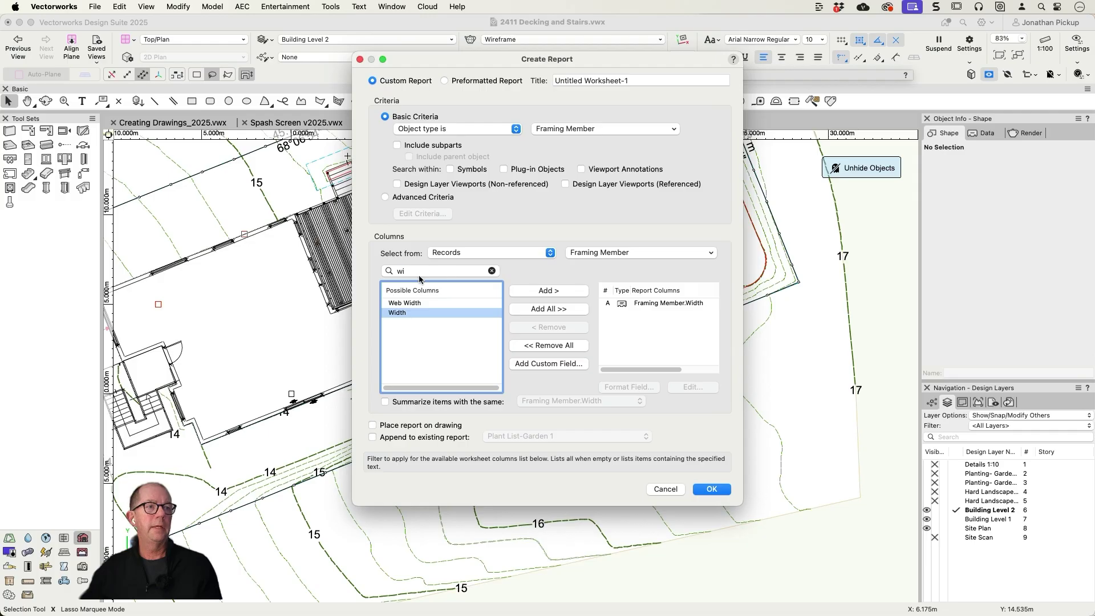
key(shift+Tab)
text(he)
click(399, 323)
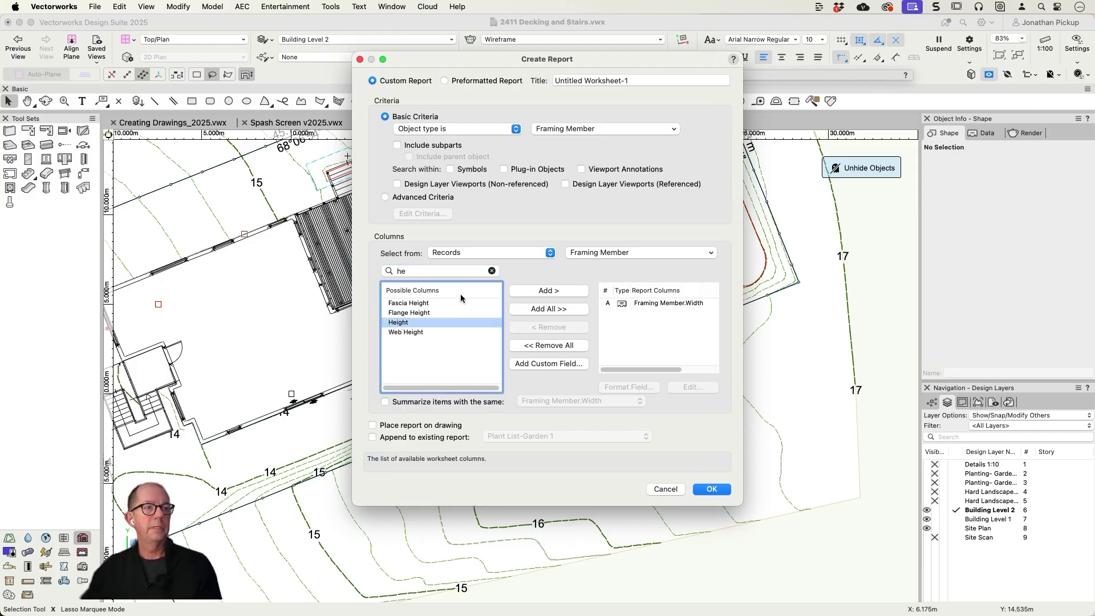
click(548, 291)
key(shift+Tab)
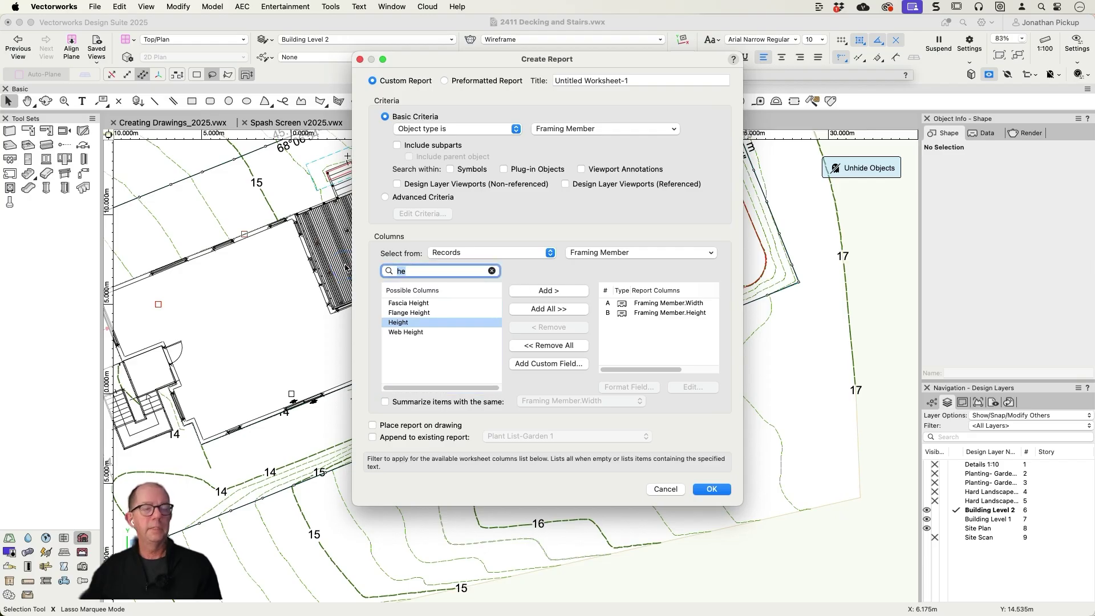
text(r)
text(e)
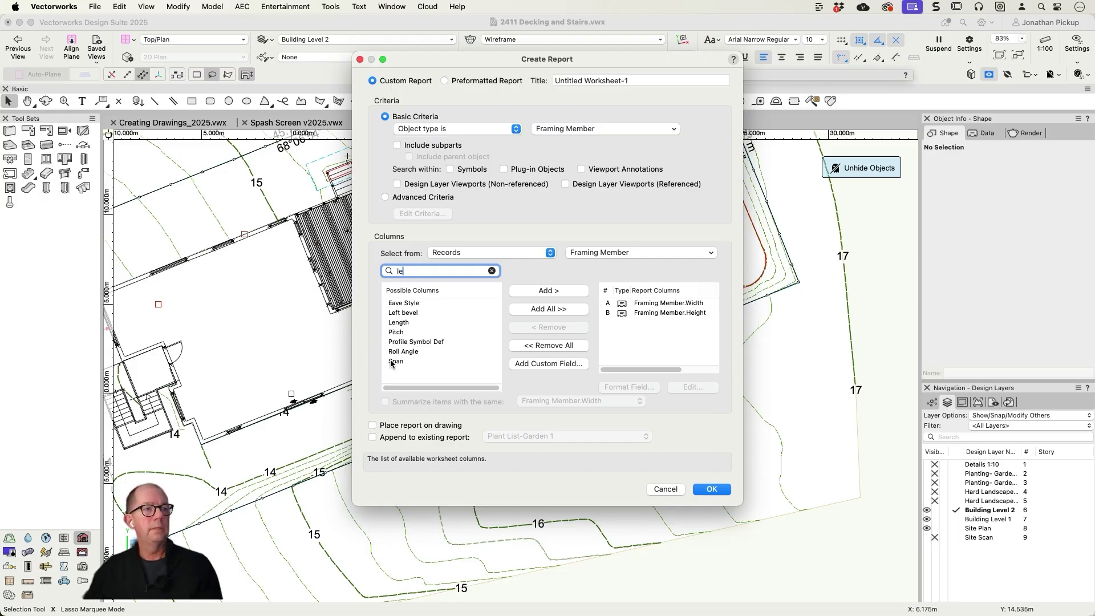
click(399, 322)
click(544, 290)
Step: Add a Count column from the Functions list
click(490, 253)
click(490, 266)
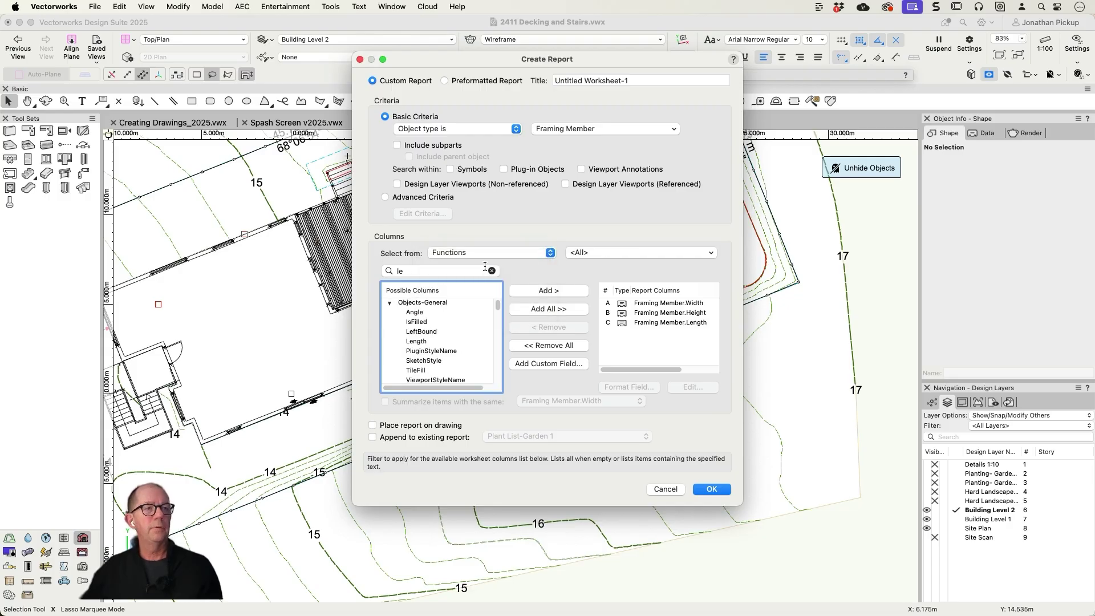
scroll(419, 318, down, 3)
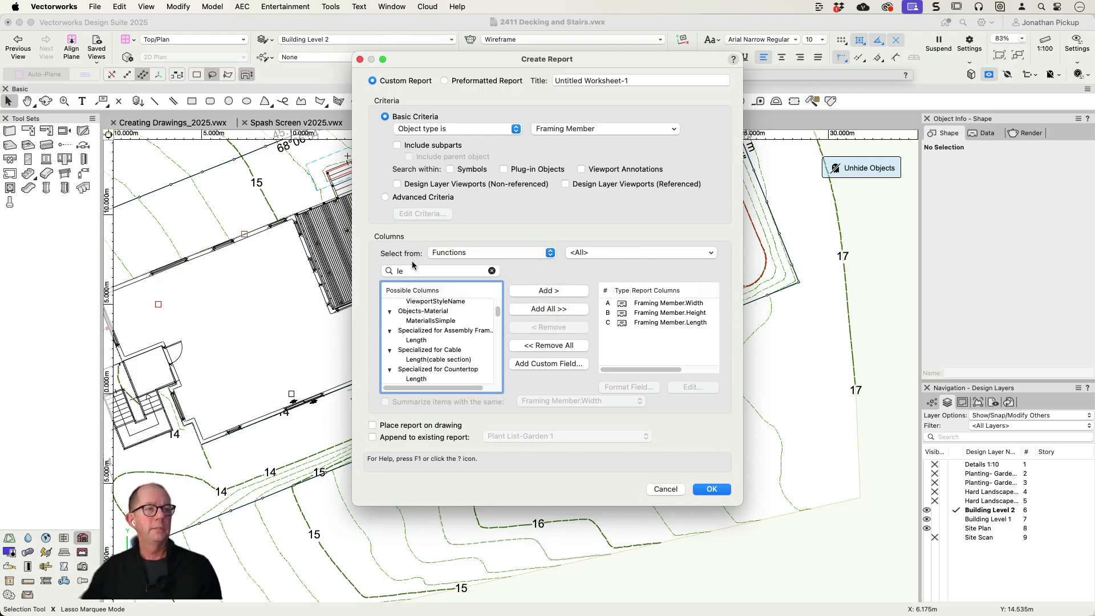
click(387, 272)
text(cou)
scroll(427, 337, up, 3)
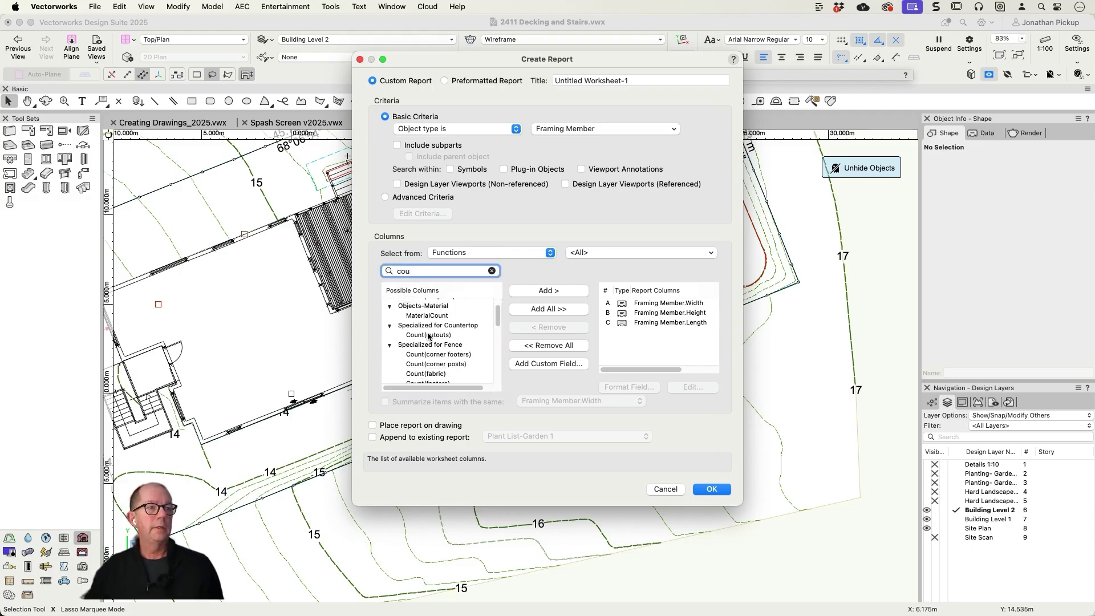
scroll(479, 343, up, 2)
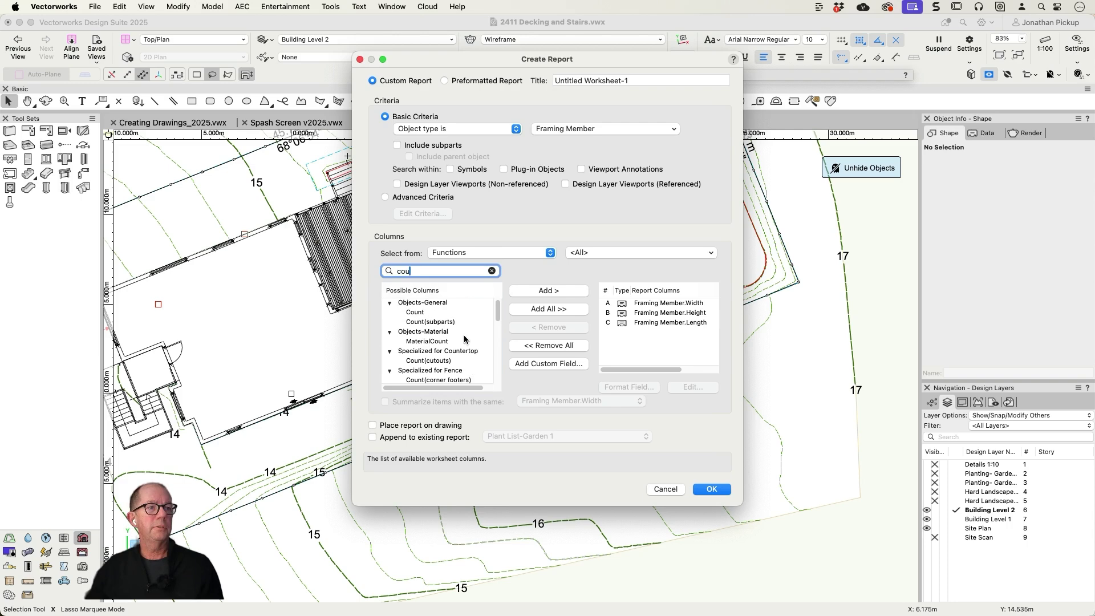
click(407, 313)
click(552, 292)
Step: Create the report worksheet and enlarge its window to show more rows
click(729, 490)
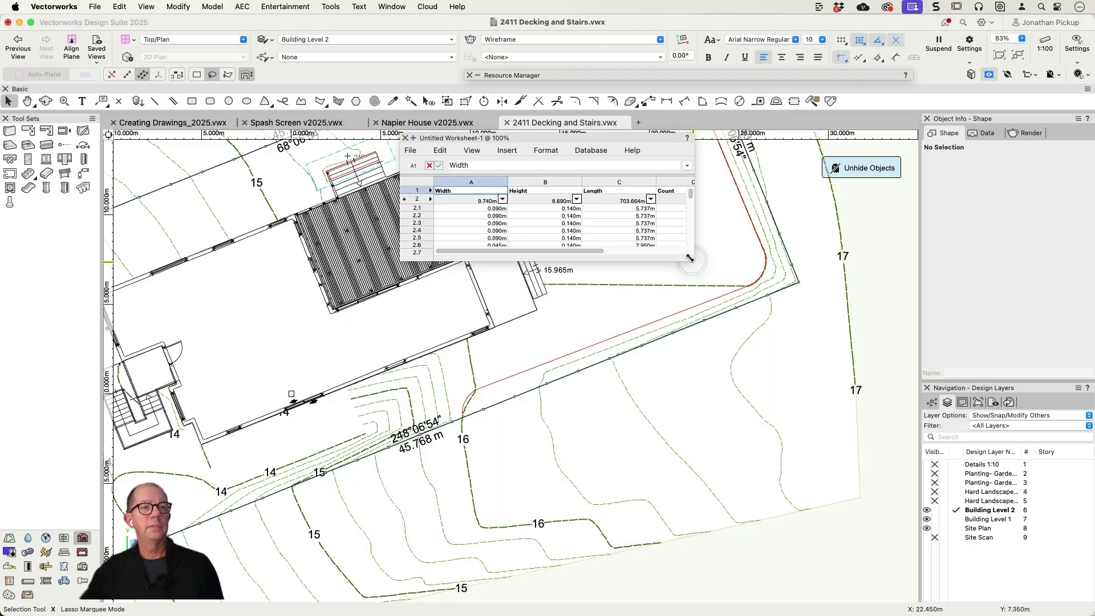
drag(694, 260, 908, 502)
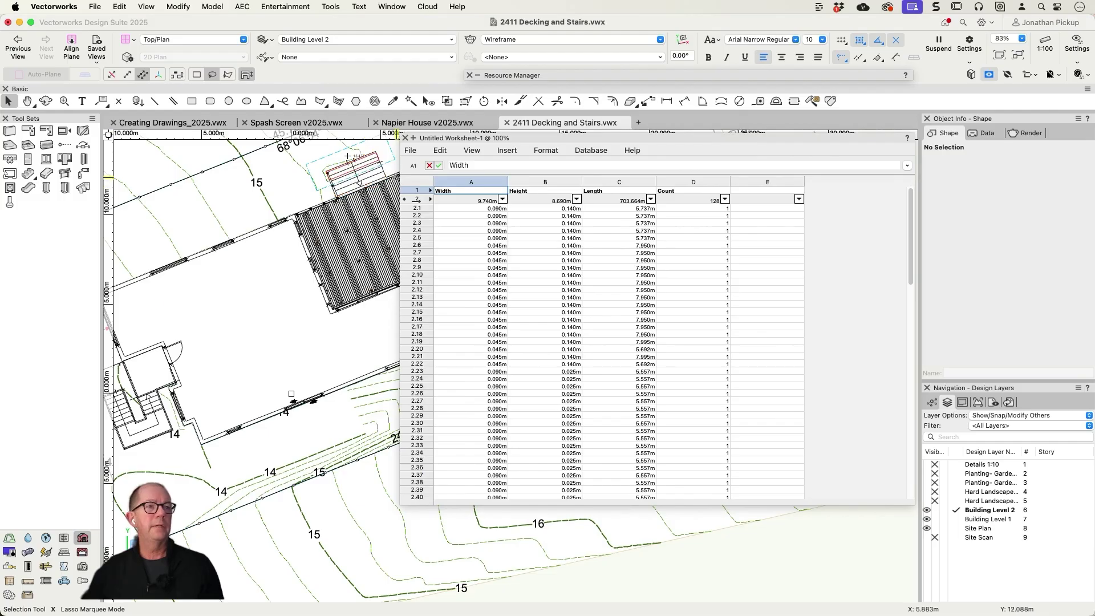
super+scroll(487, 221, up, 2)
super+scroll(487, 221, up, 2)
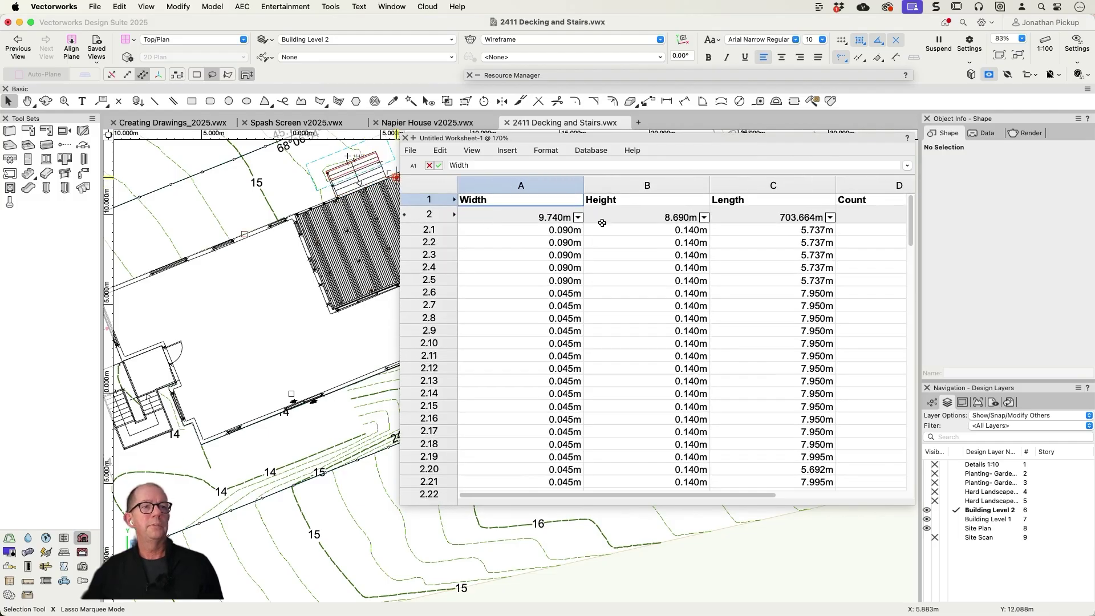
Step: Turn on Summarize Items for the Width, Height and Length columns, collapsing to unique framing sizes
click(578, 219)
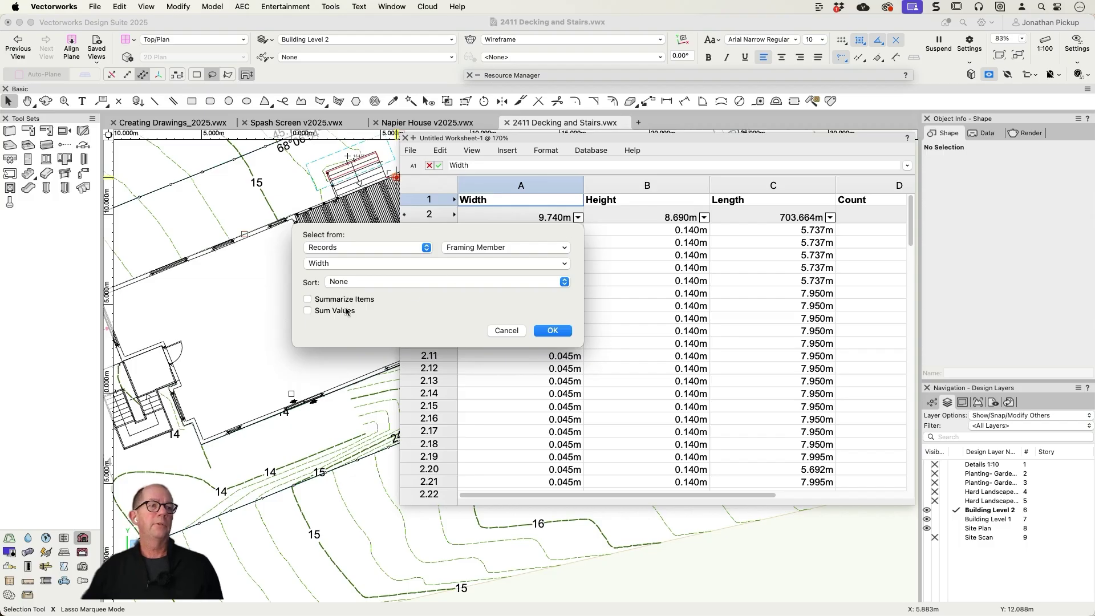
click(307, 299)
click(550, 332)
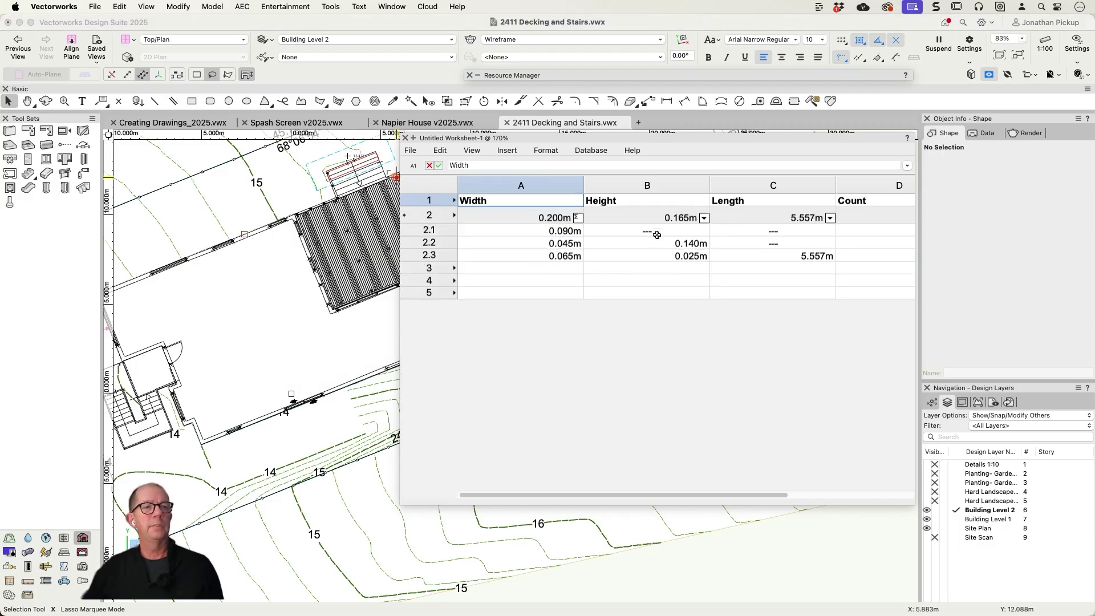
click(703, 218)
click(476, 302)
click(676, 332)
click(829, 219)
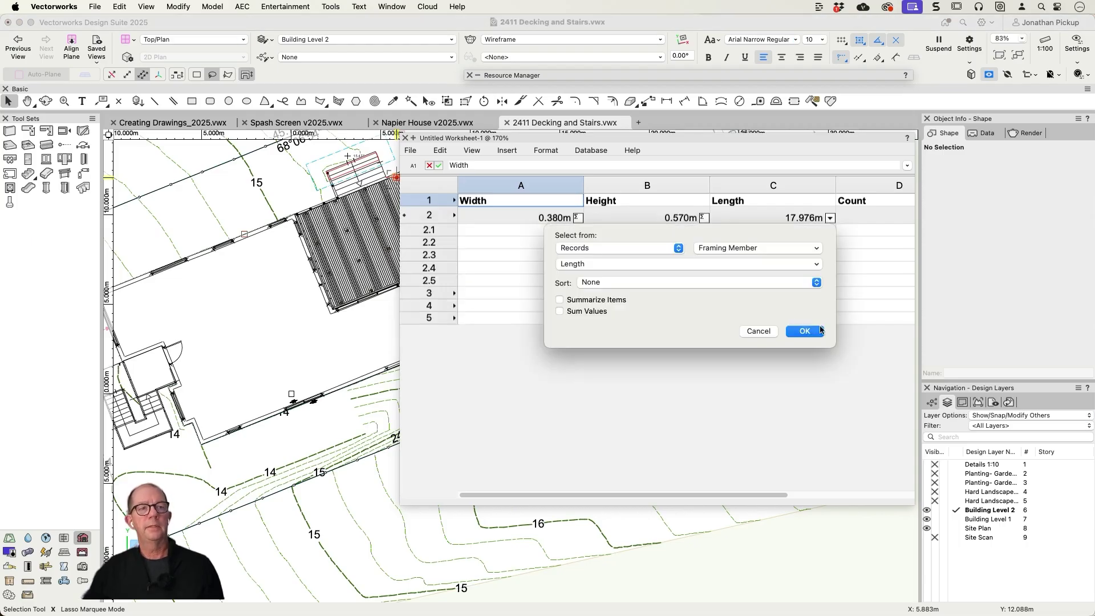
click(610, 301)
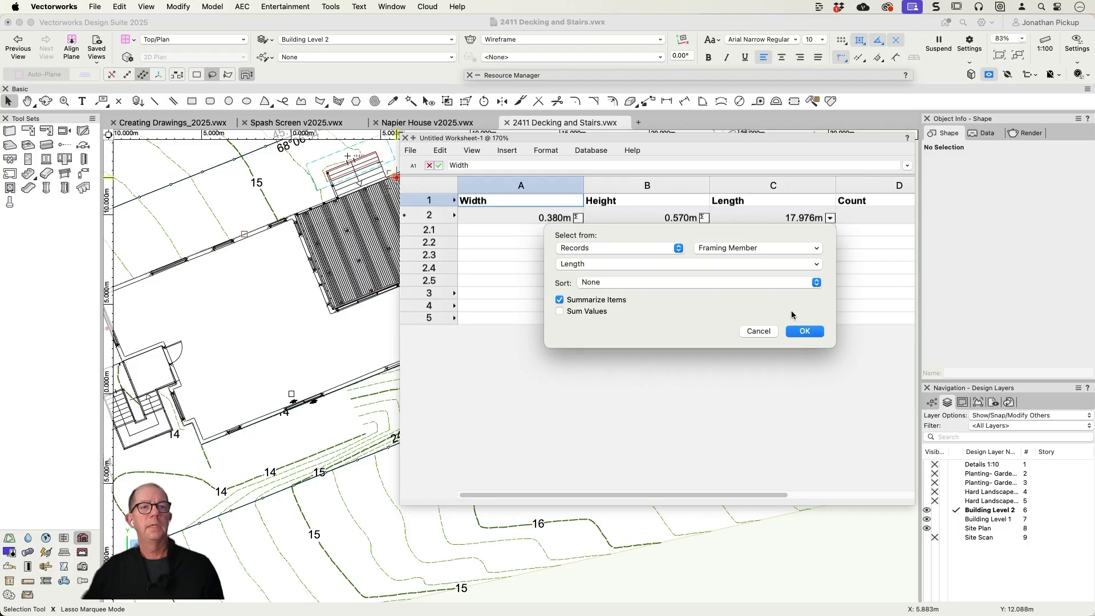
click(799, 334)
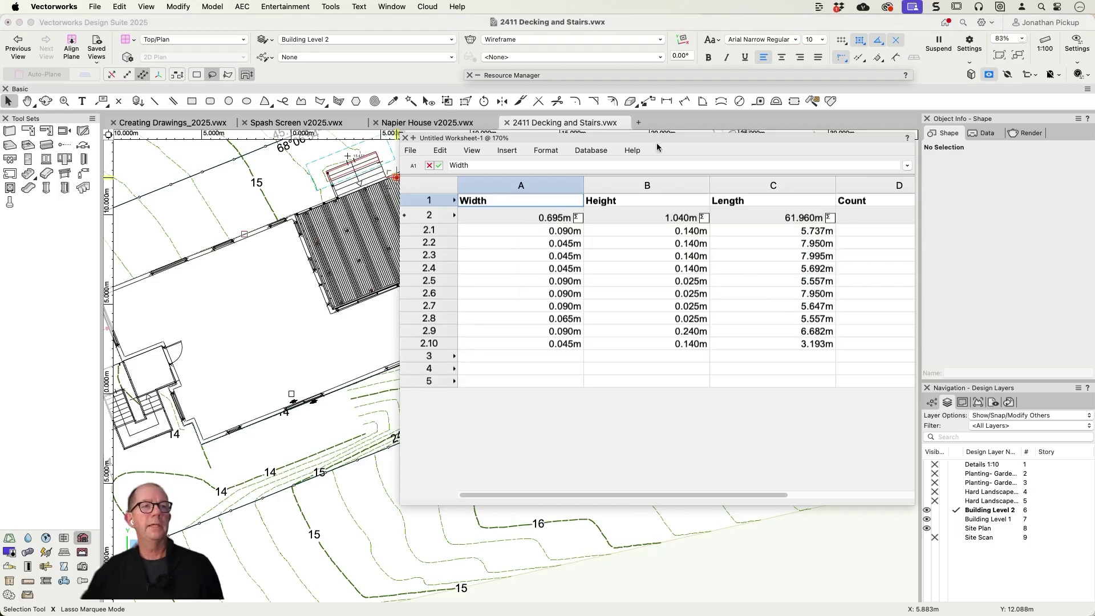
Step: Move and widen the worksheet window to show Count, then narrow the Count, Height and Width columns
drag(657, 144, 469, 154)
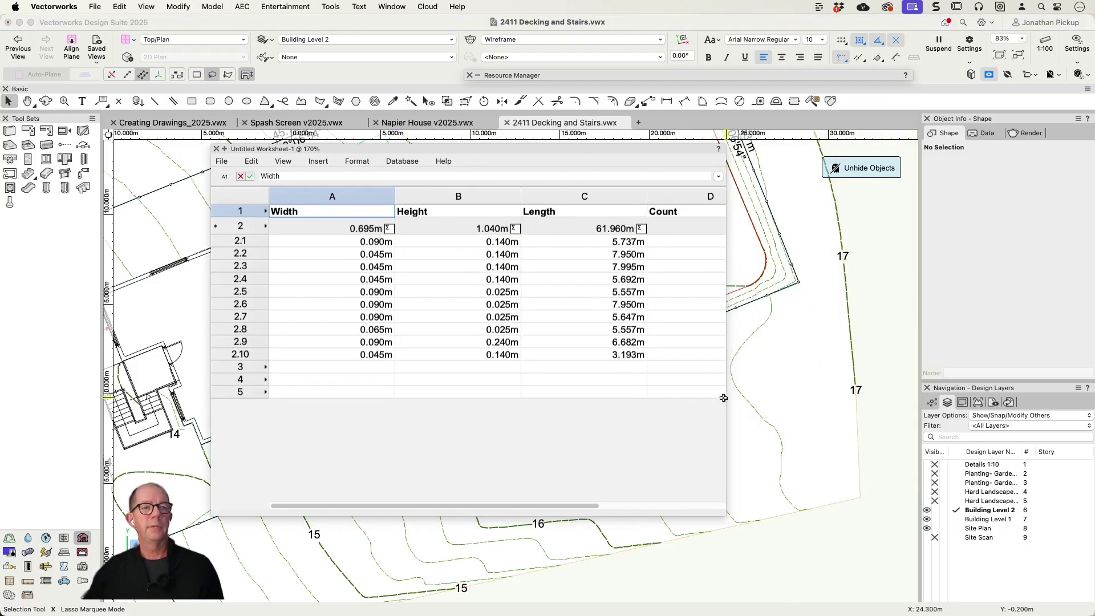
drag(723, 397, 801, 398)
drag(773, 196, 594, 193)
click(517, 196)
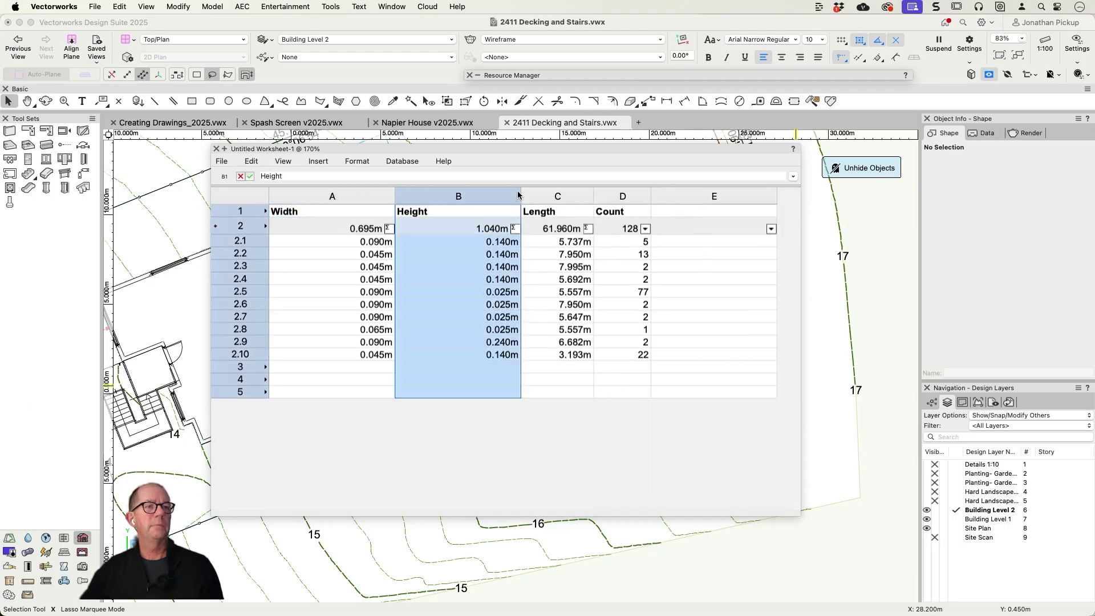
drag(521, 194, 463, 194)
click(330, 197)
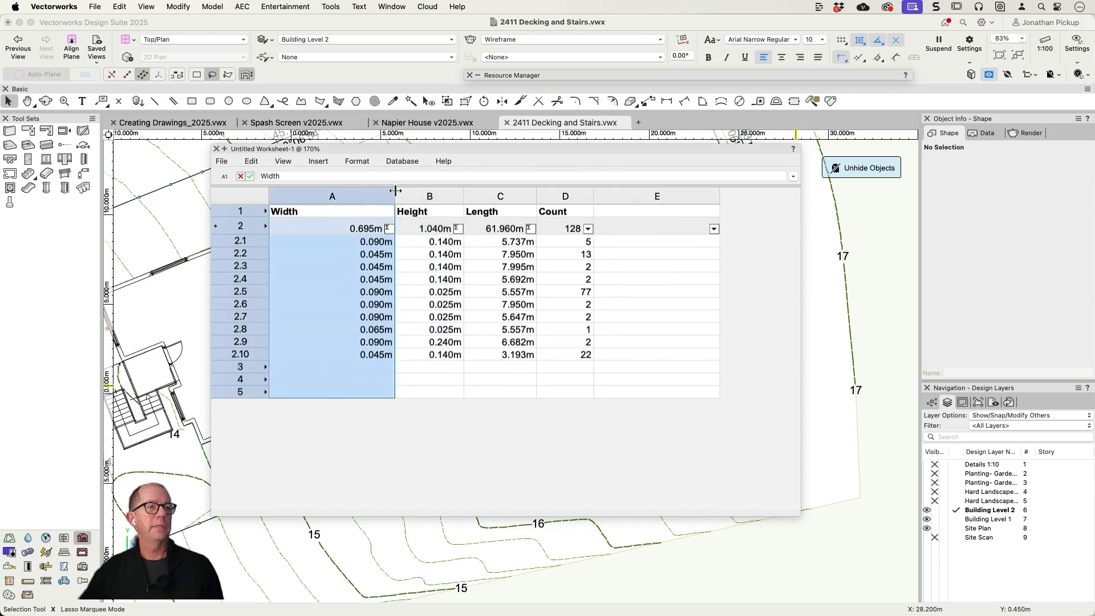
drag(395, 191, 327, 195)
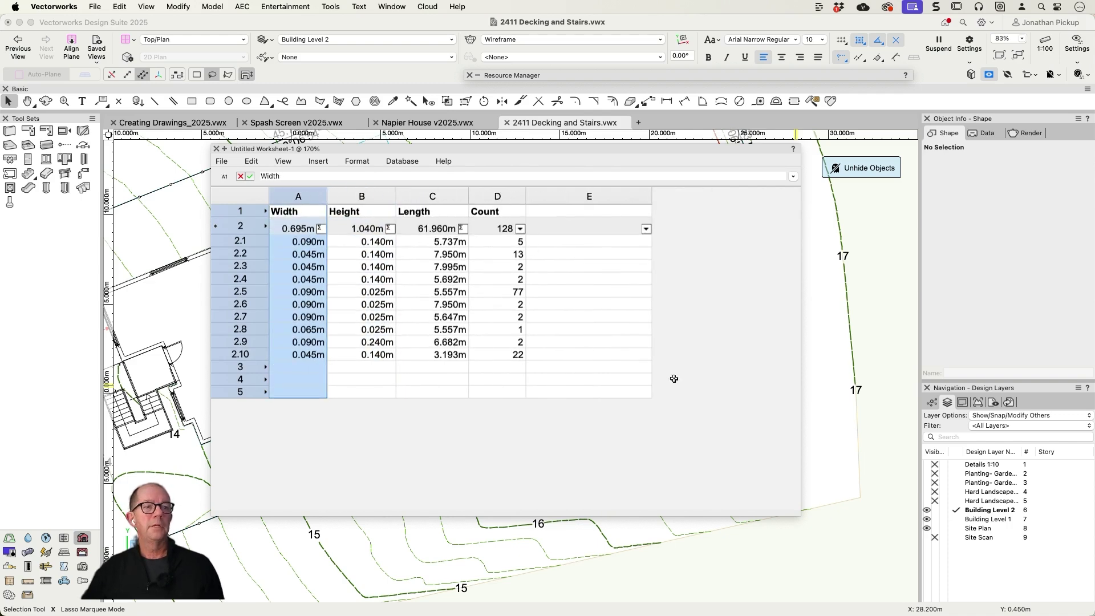
Step: Trim the worksheet to columns A–D, rows 1–3, and check the 0.240m height entry
click(646, 392)
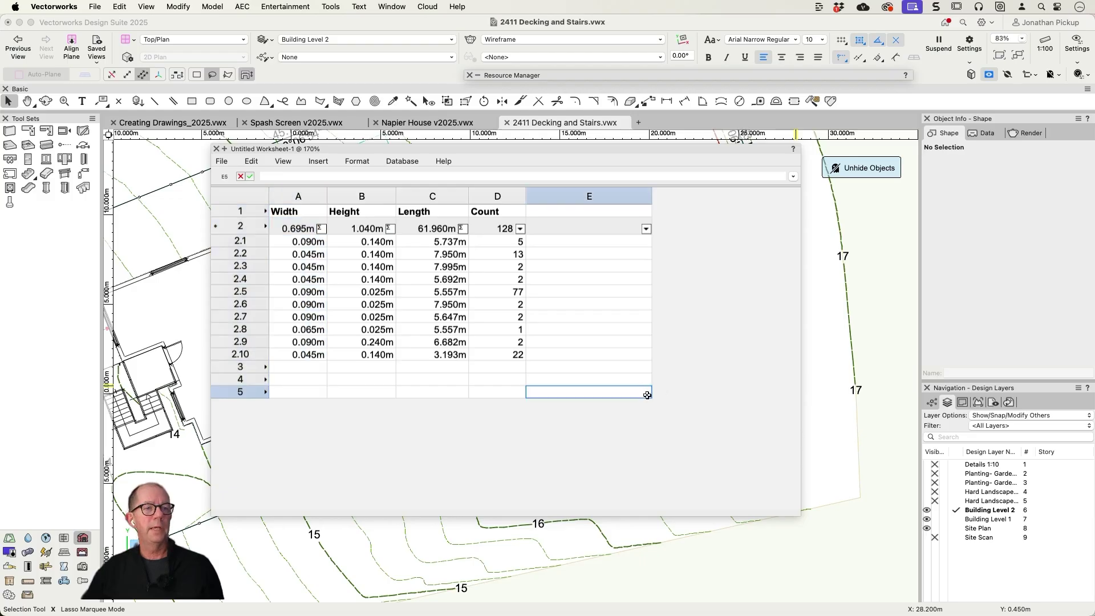
drag(646, 394, 520, 361)
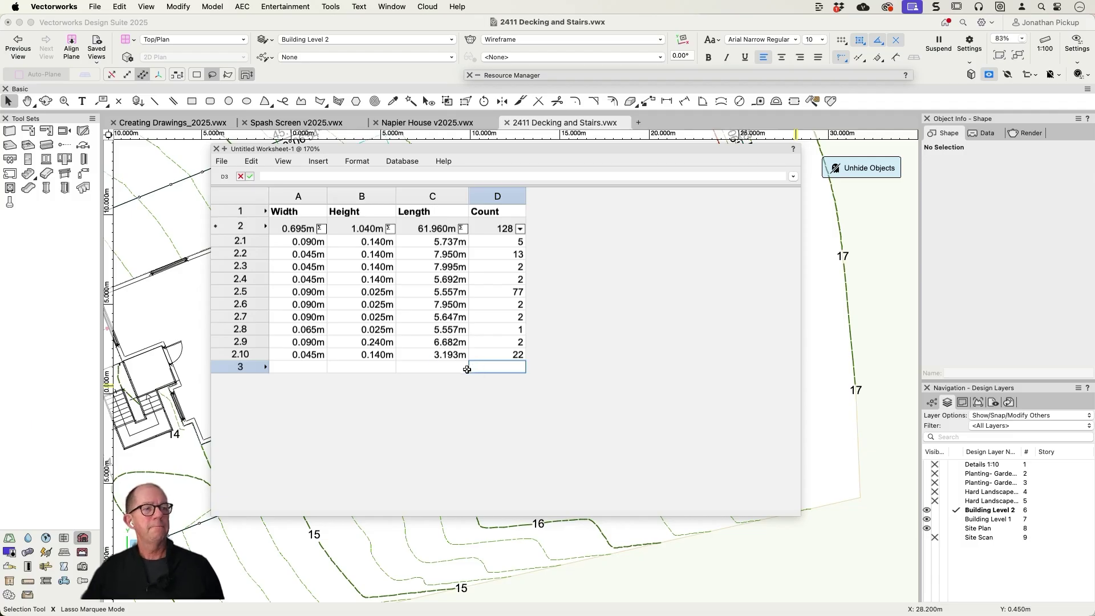
click(379, 343)
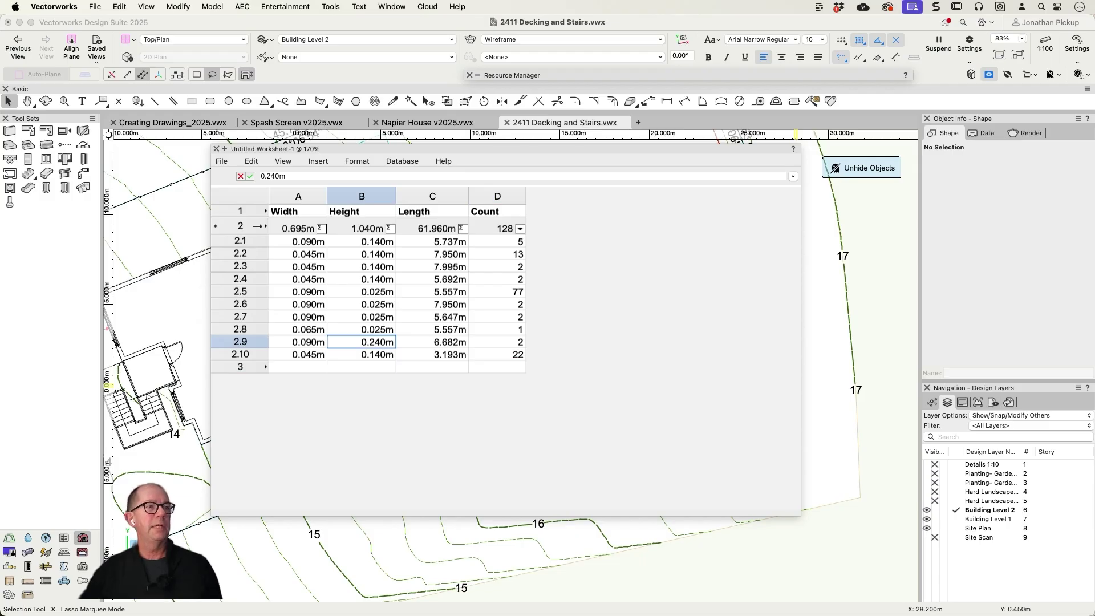
Step: Add a 'Layer is Building Level 2' criterion to the database row, giving 104 members
right_click(255, 226)
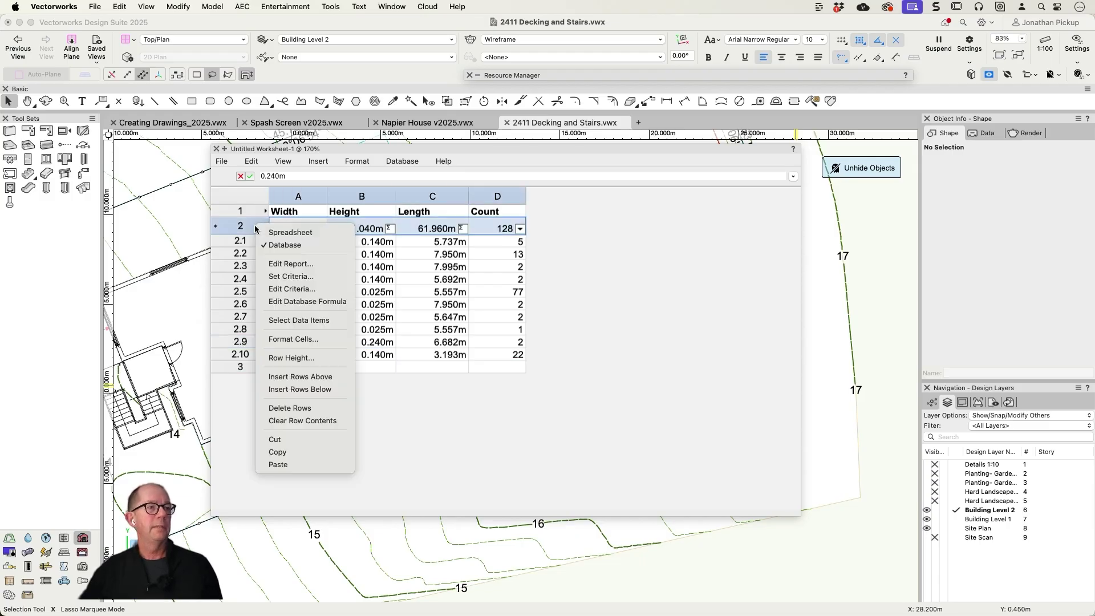
click(278, 289)
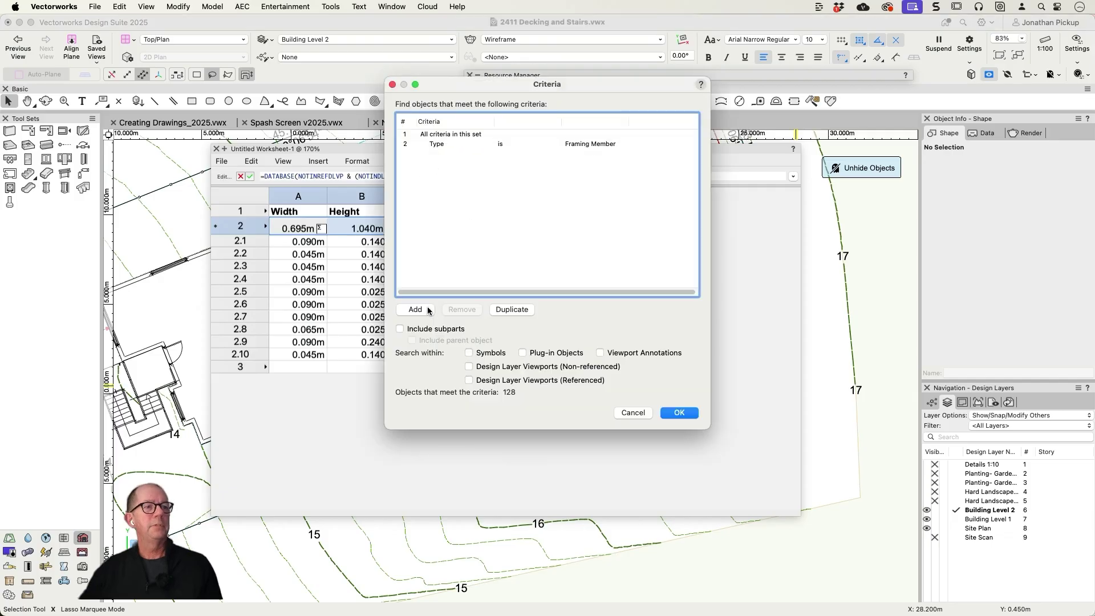
click(425, 310)
click(620, 156)
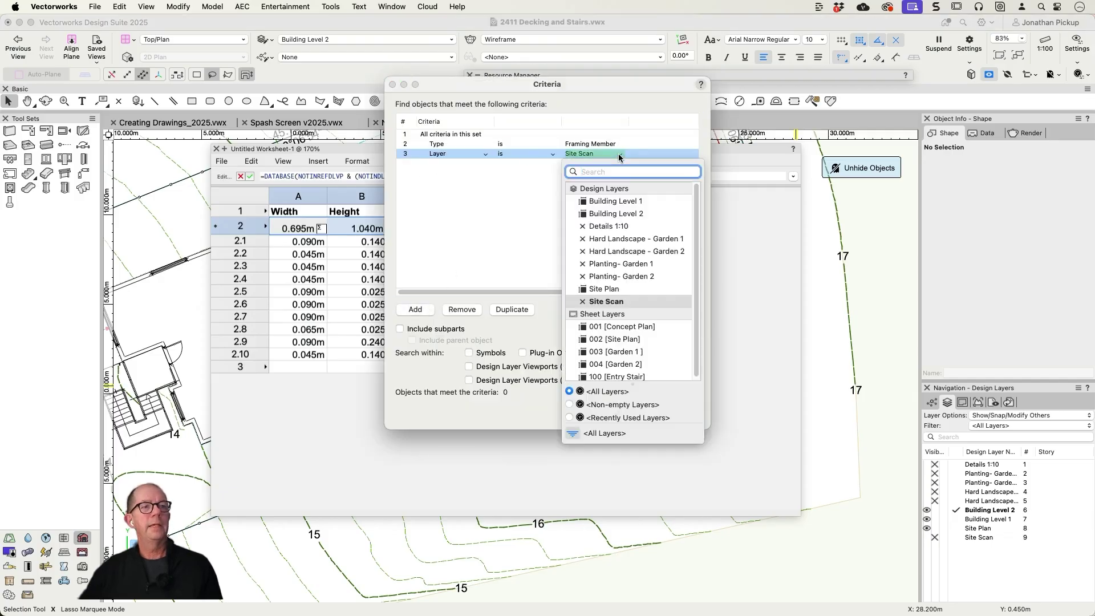
click(599, 213)
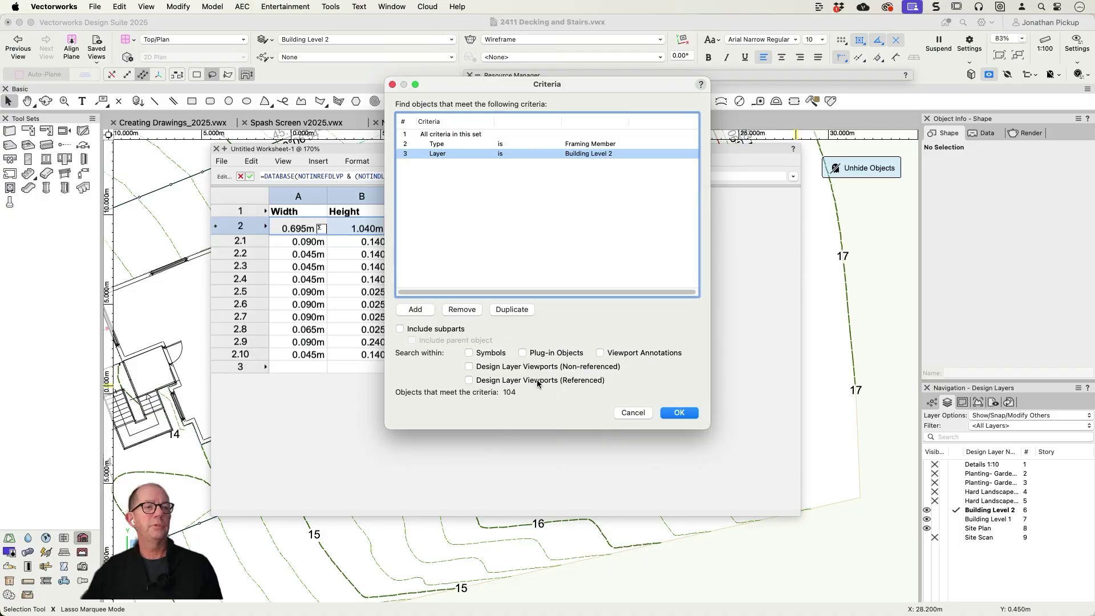
click(679, 412)
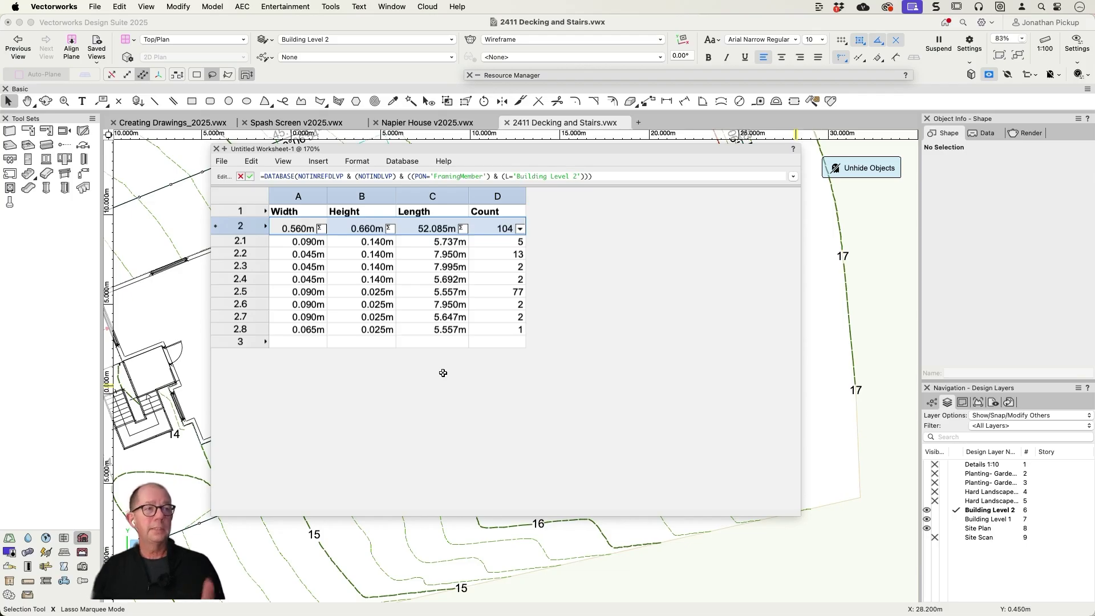
Step: Close the worksheet, fly in close to the deck in shaded 3D, and select a right-edge framing member
click(216, 149)
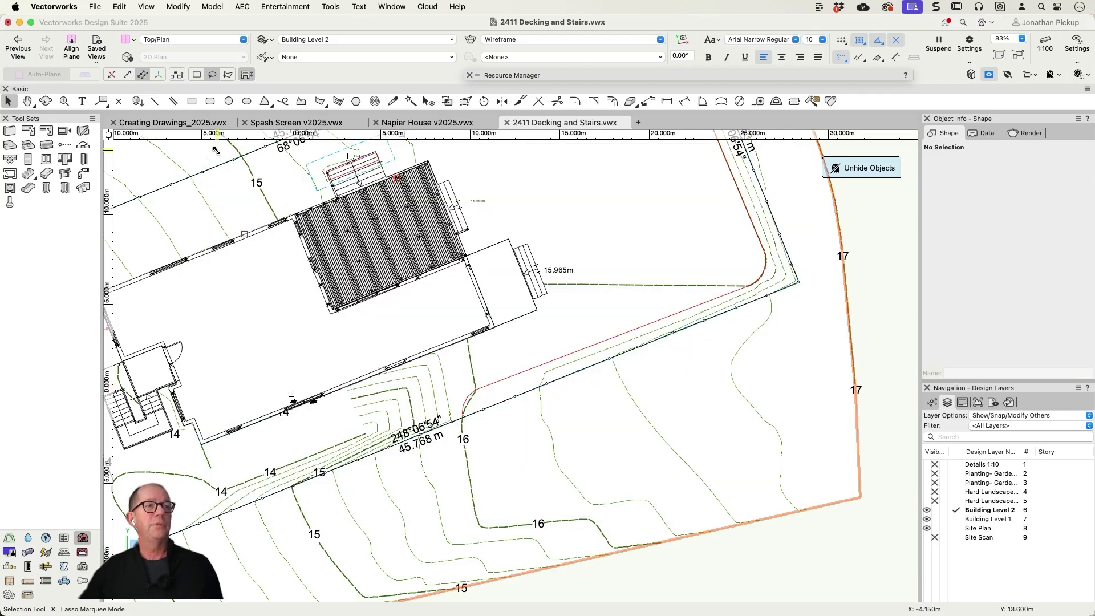
key(shift+c)
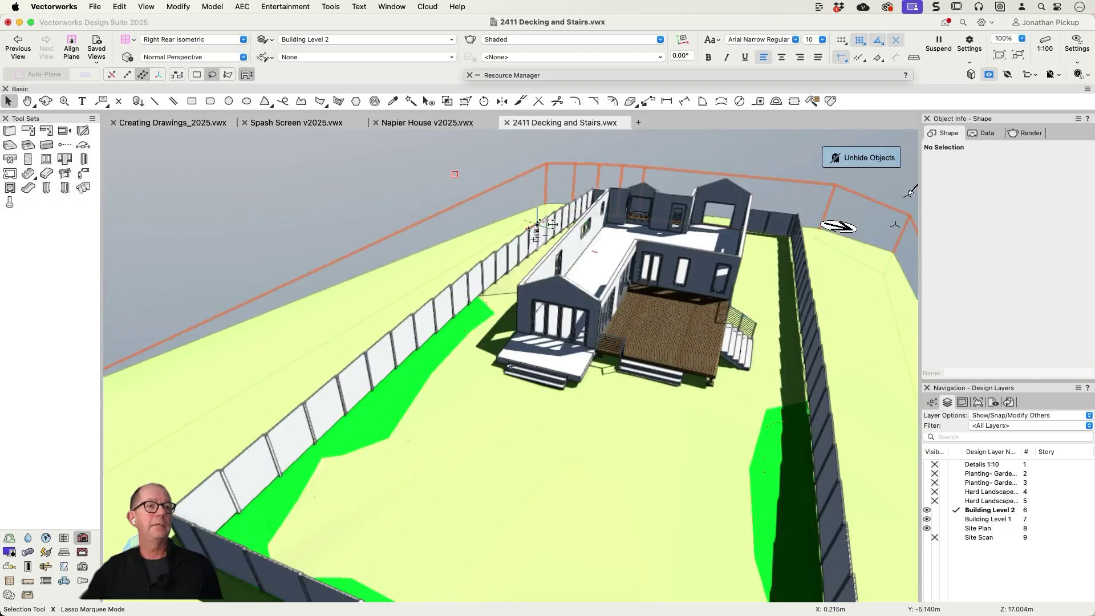
drag(643, 342, 717, 355)
scroll(717, 355, up, 10)
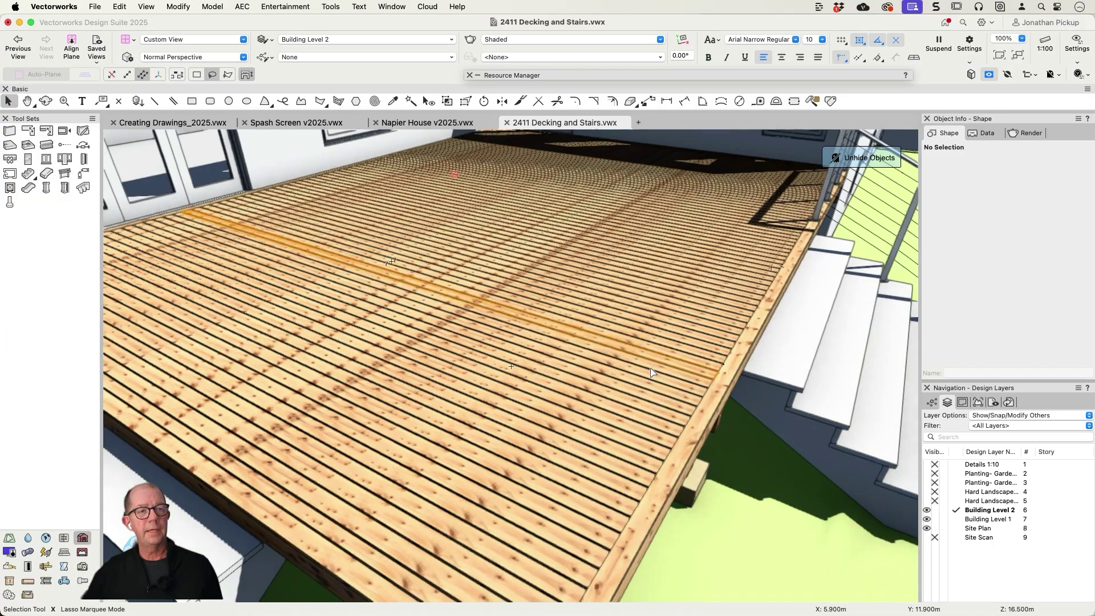
click(704, 422)
click(706, 423)
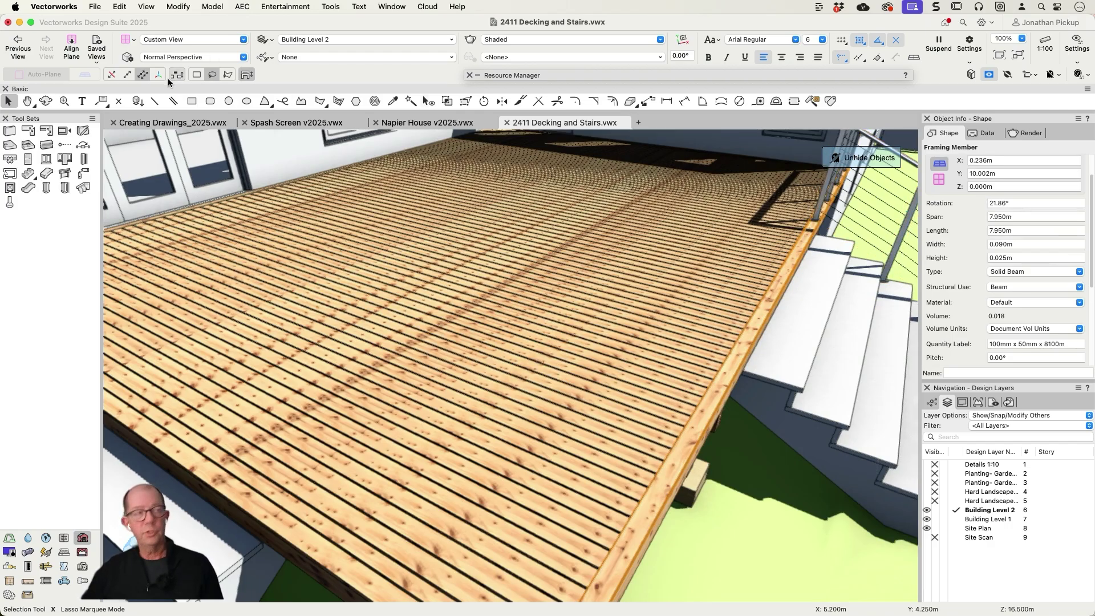
key(shift+v)
click(113, 78)
click(558, 284)
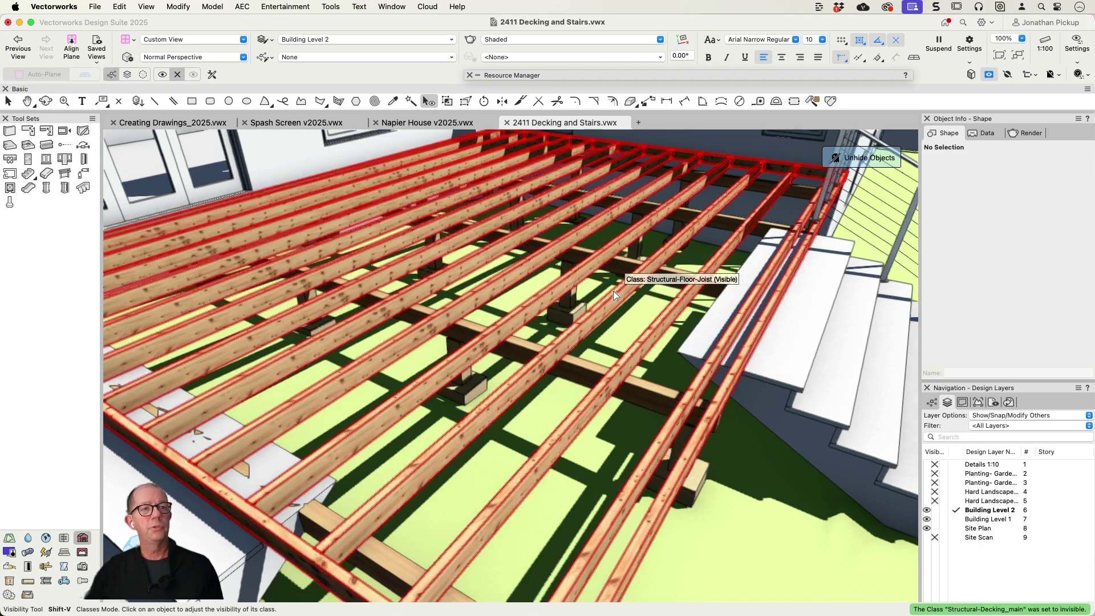
click(641, 279)
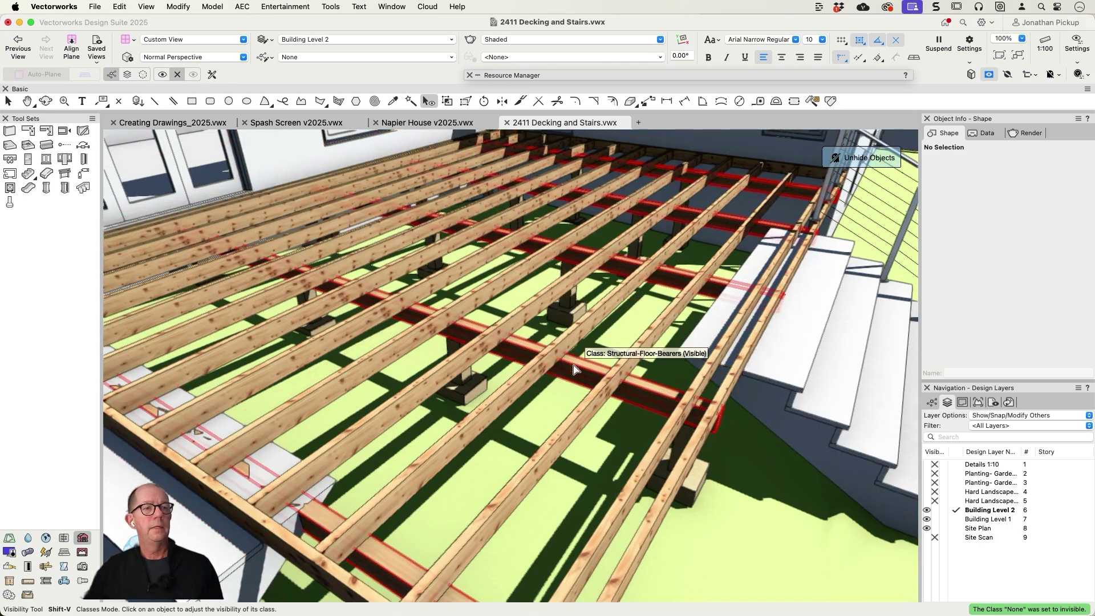
click(544, 361)
click(570, 361)
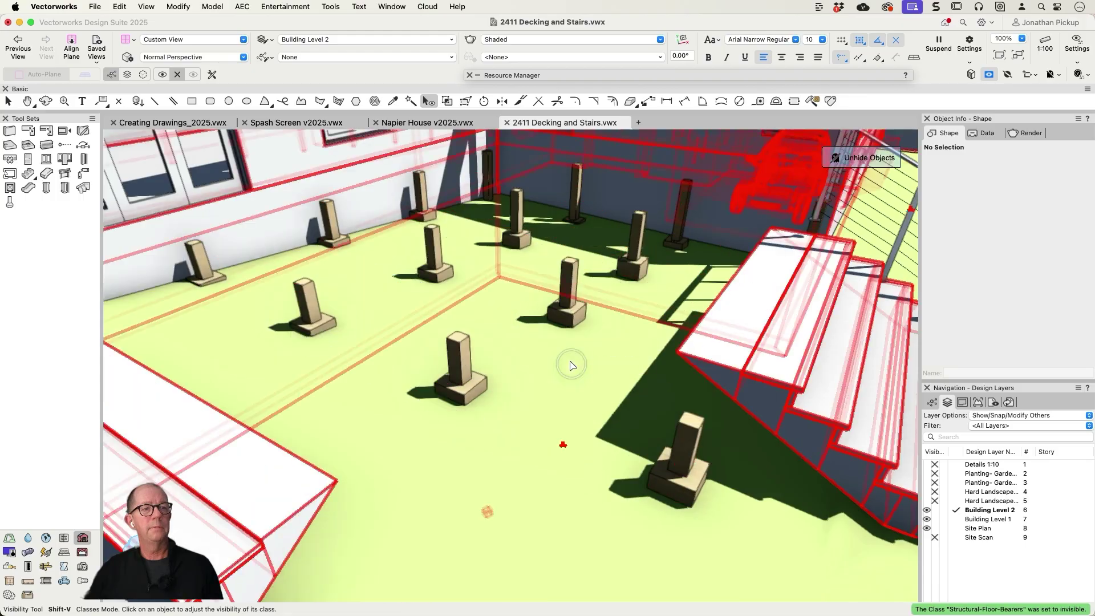
click(463, 353)
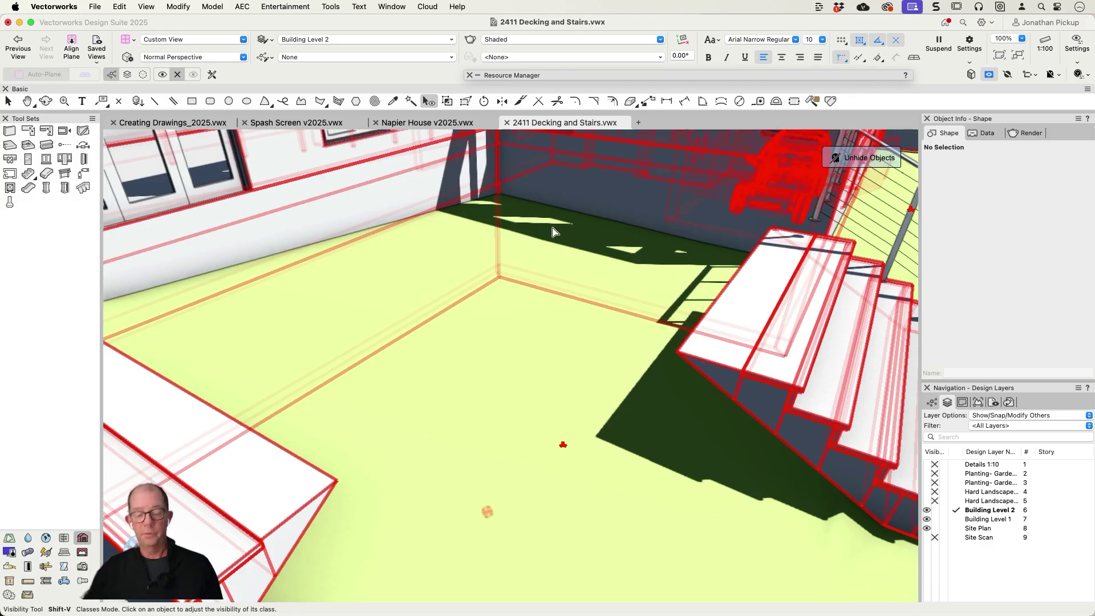
key(super+z)
key(super+z)
key(super+z)
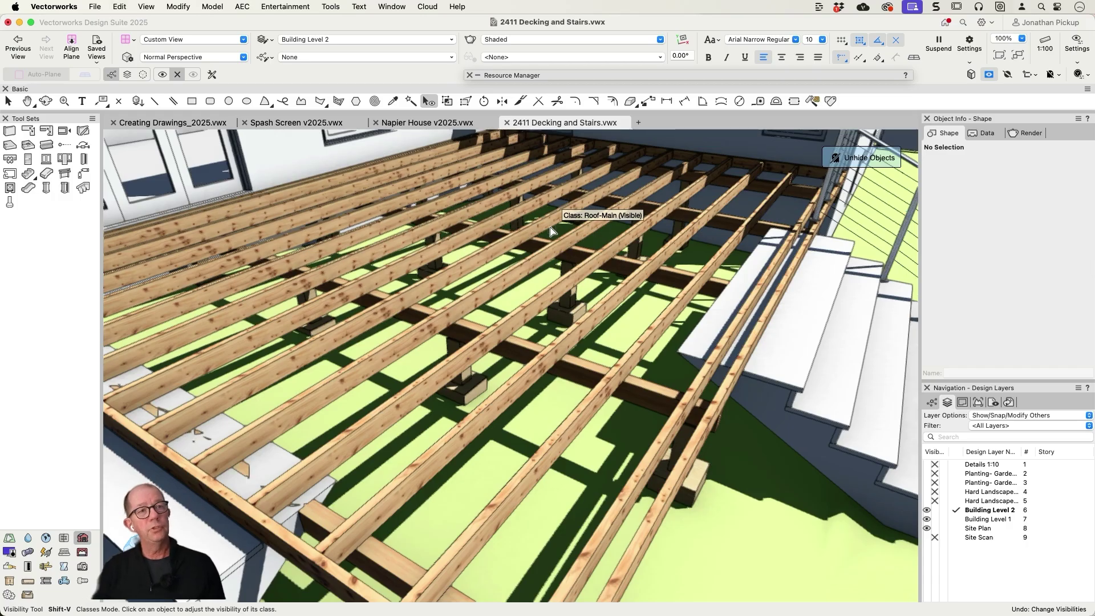
key(super+z)
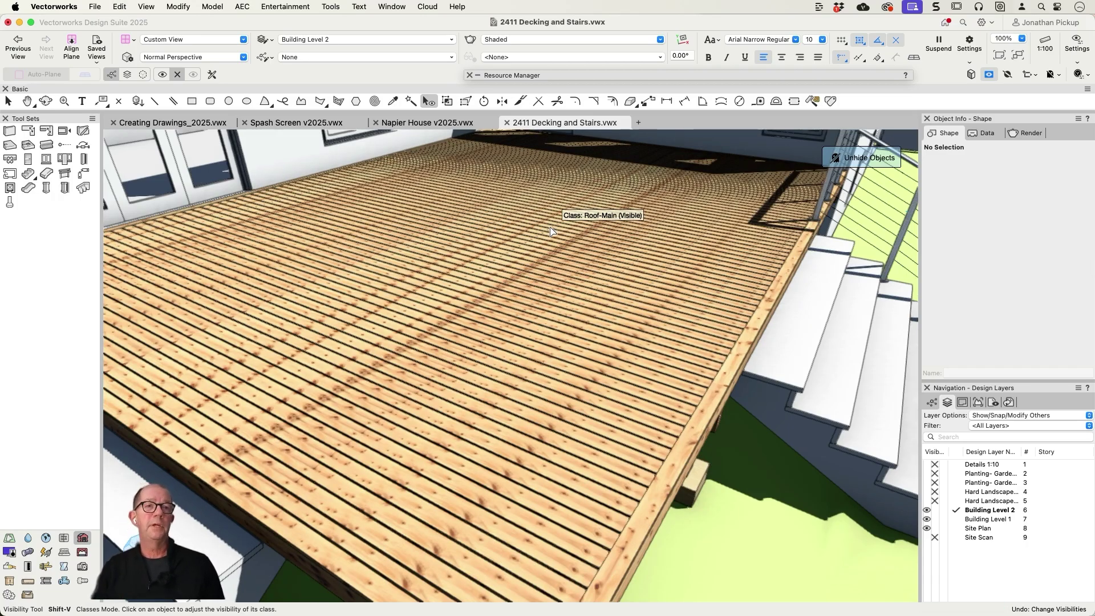